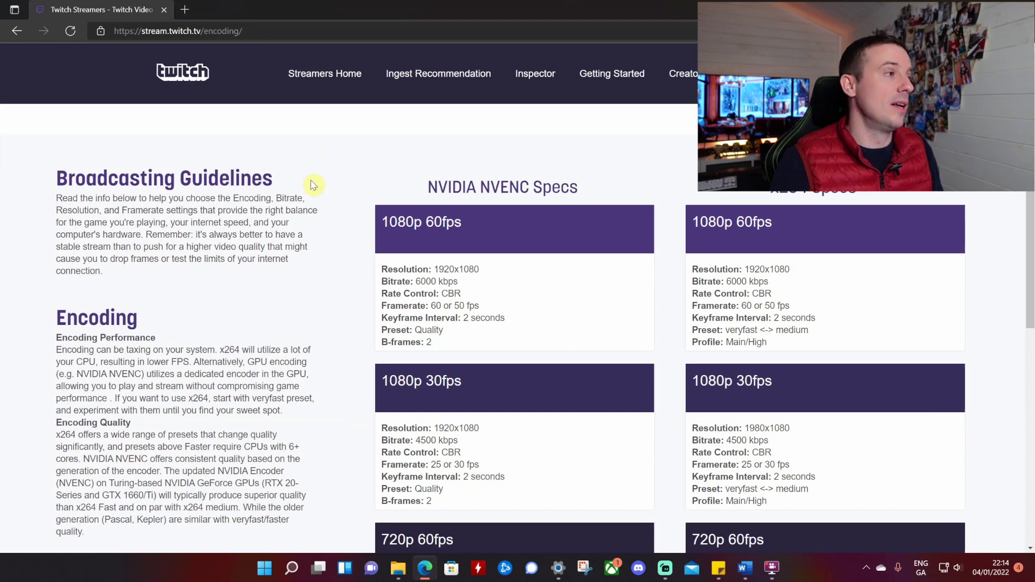
On the Twitch Broadcasting Guidelines page, scroll down to the NVIDIA NVENC Specs section
click(157, 30)
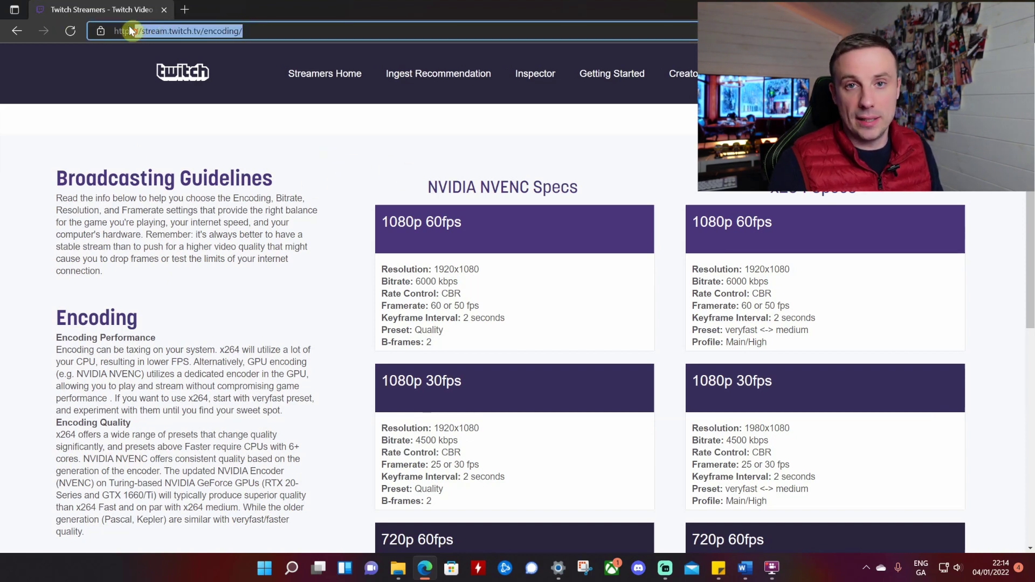
scroll(607, 299, down, 2)
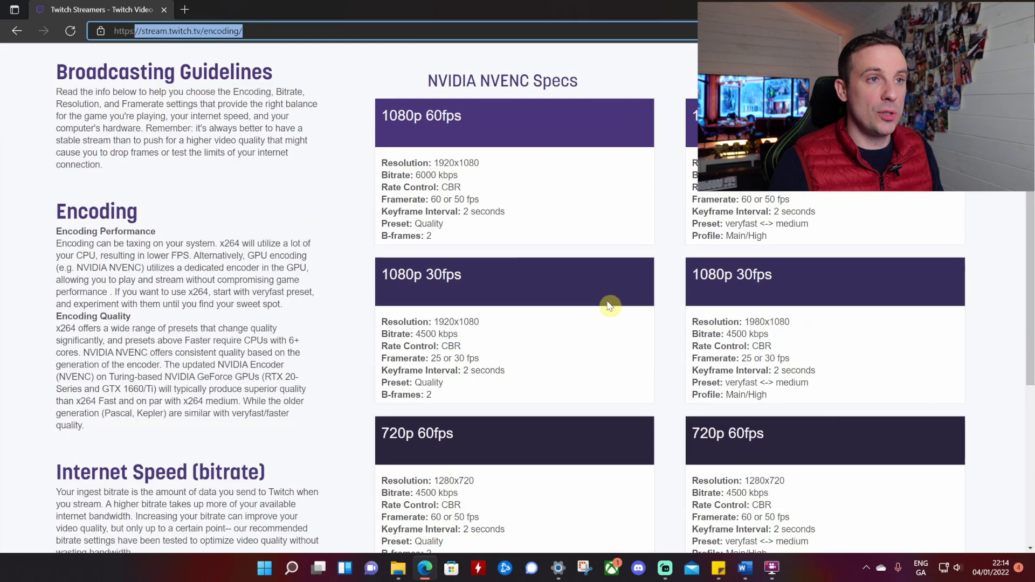
scroll(609, 306, down, 1)
scroll(656, 254, up, 2)
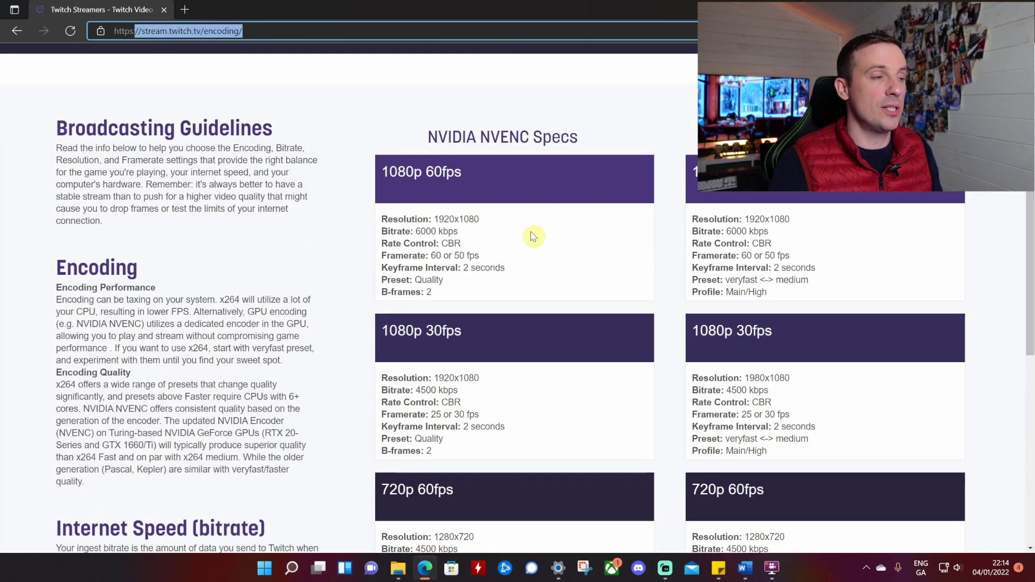
scroll(532, 237, down, 1)
drag(426, 111, 560, 110)
click(561, 110)
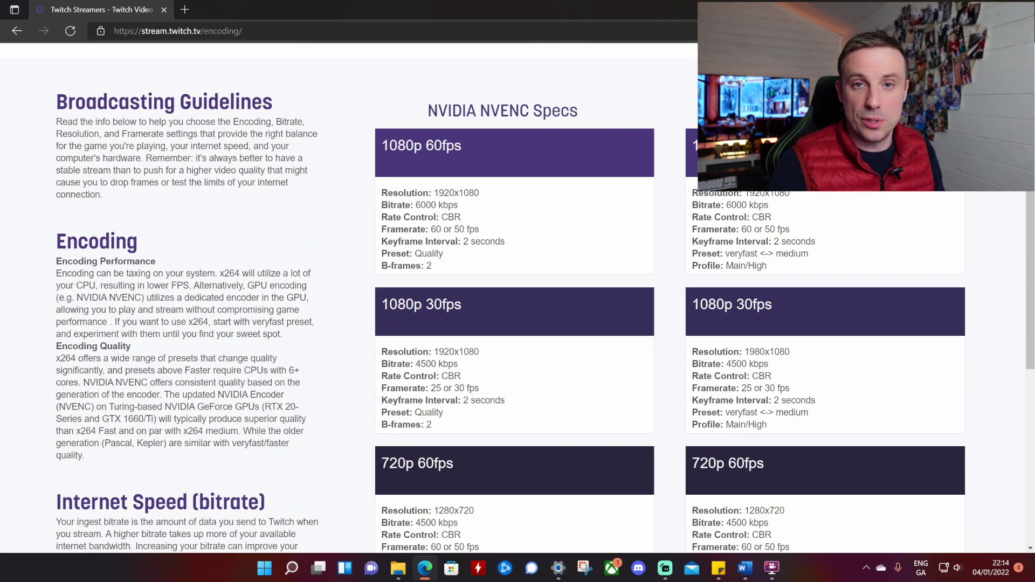
Review the 720p 60fps NVENC card, highlighting its 4500 kbps bitrate through keyframe settings
scroll(439, 178, down, 4)
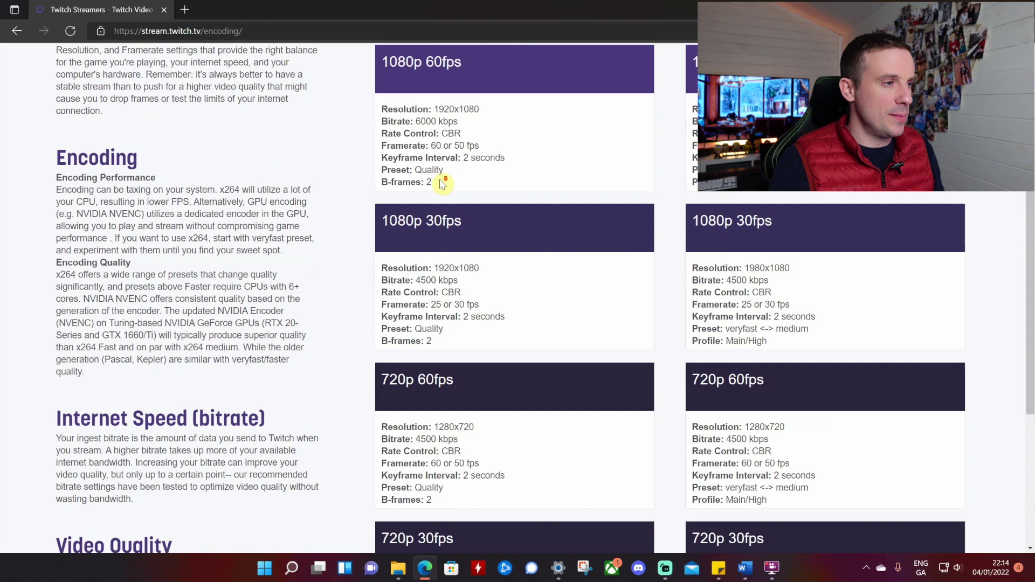
scroll(409, 183, down, 2)
triple_click(401, 172)
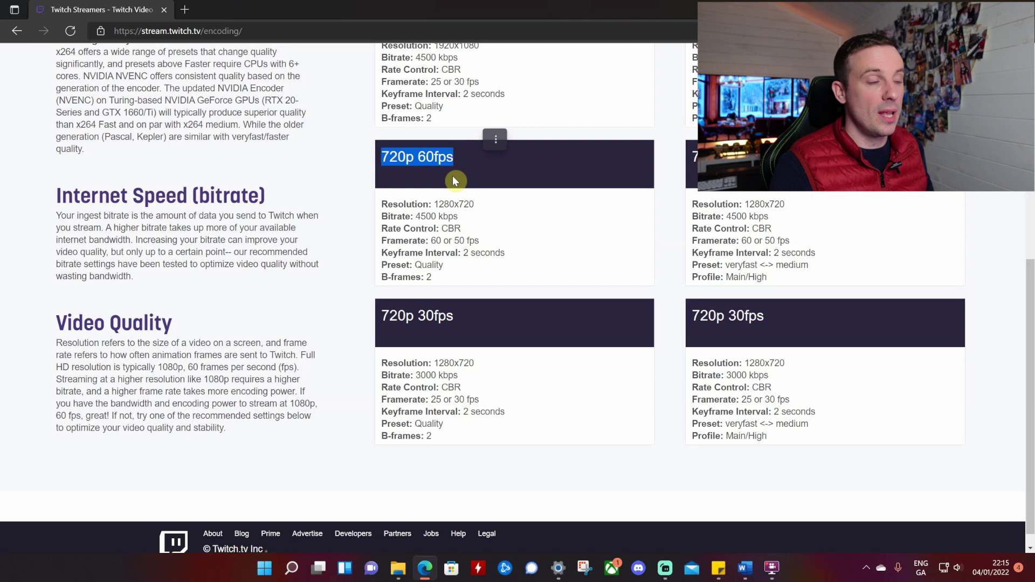
click(384, 157)
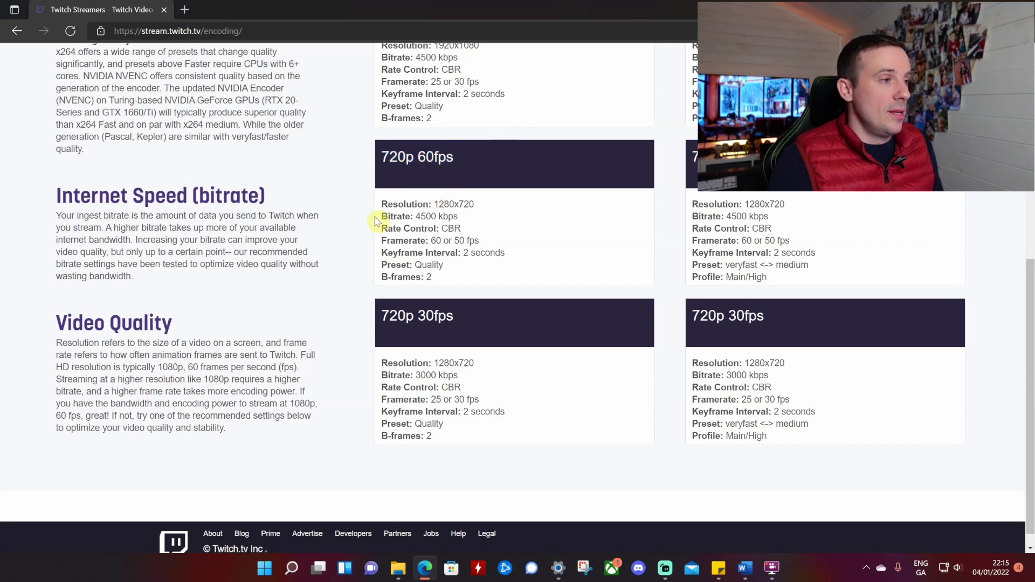
drag(379, 216, 469, 273)
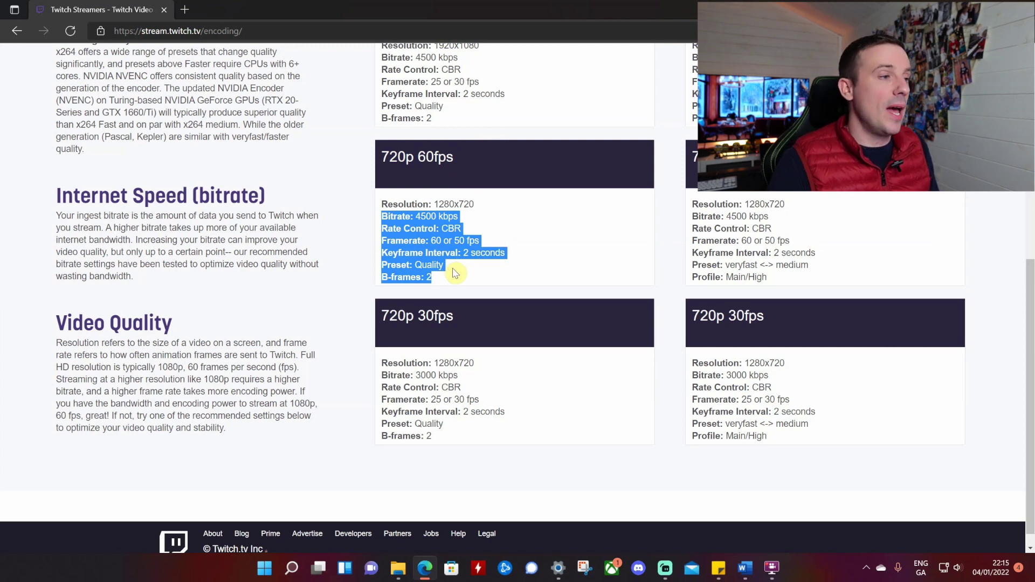
click(433, 216)
double_click(433, 216)
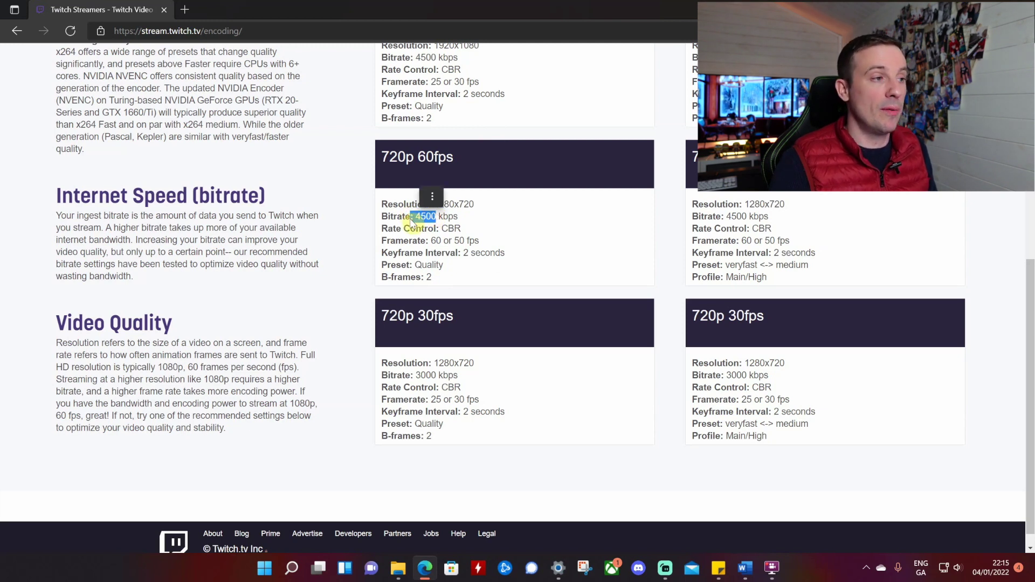
click(440, 226)
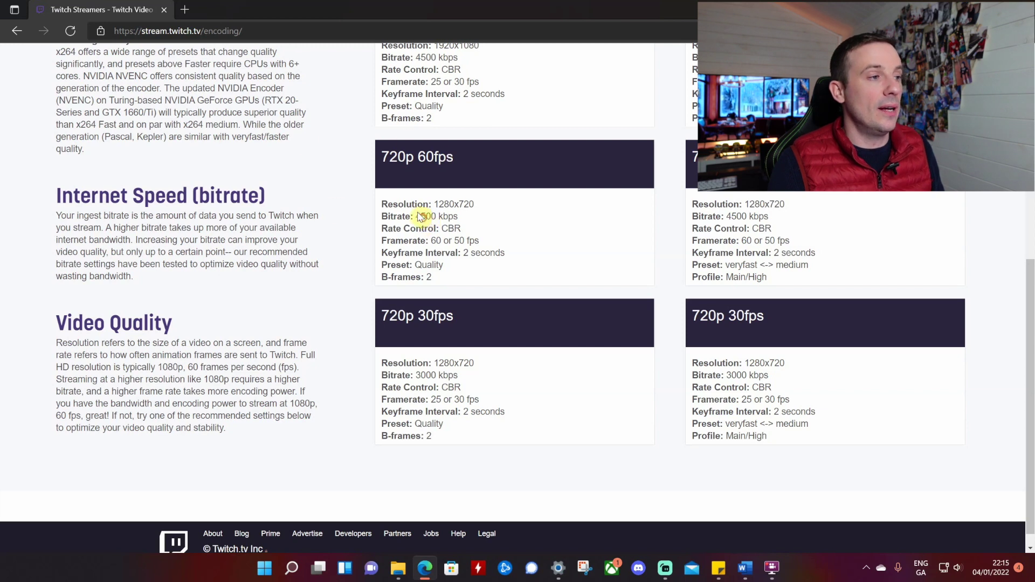
drag(438, 217, 417, 219)
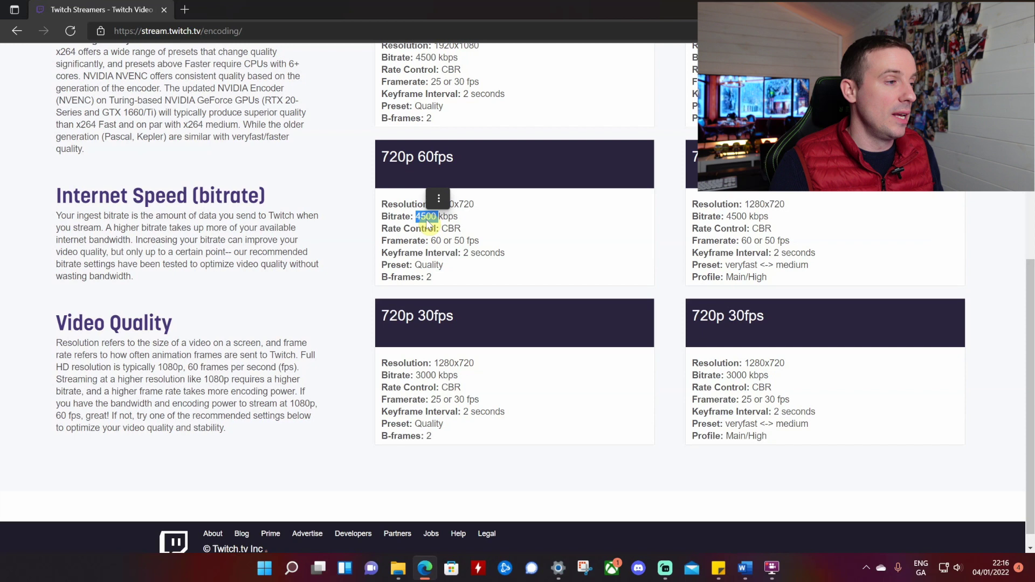
click(512, 217)
click(453, 272)
drag(454, 272, 399, 208)
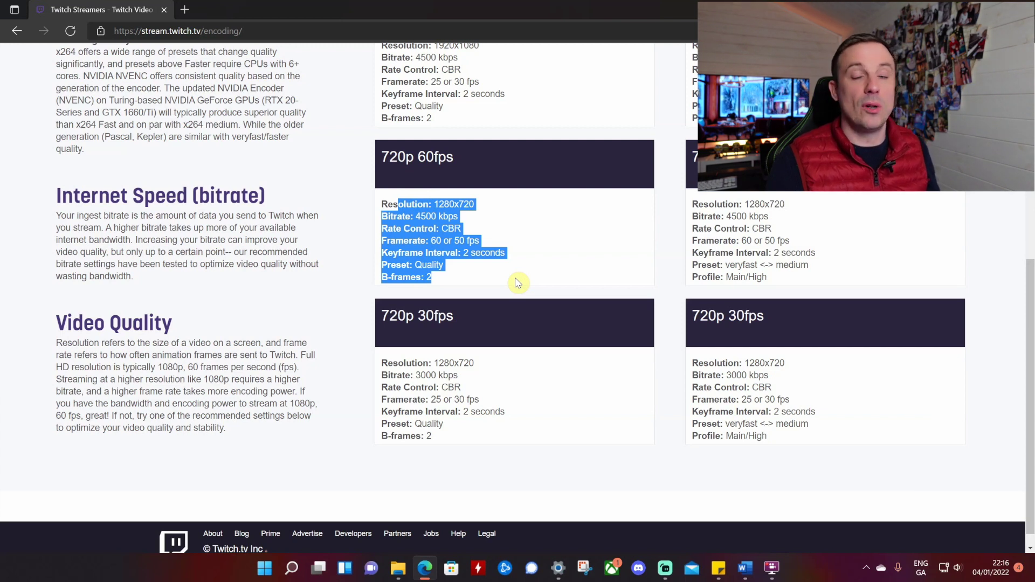
click(867, 567)
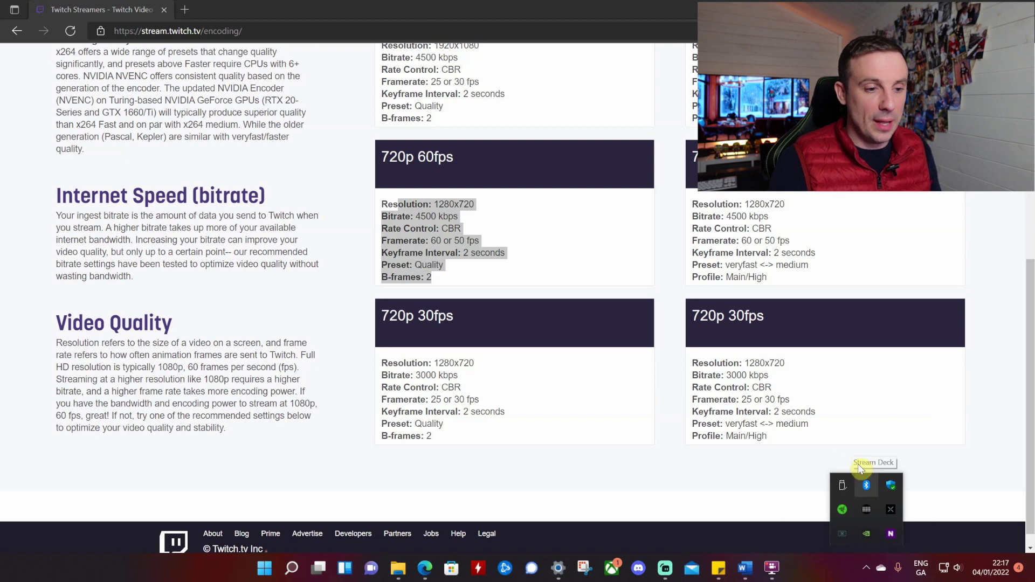
Close all Streamlabs windows from the taskbar and relaunch Streamlabs as administrator
click(867, 565)
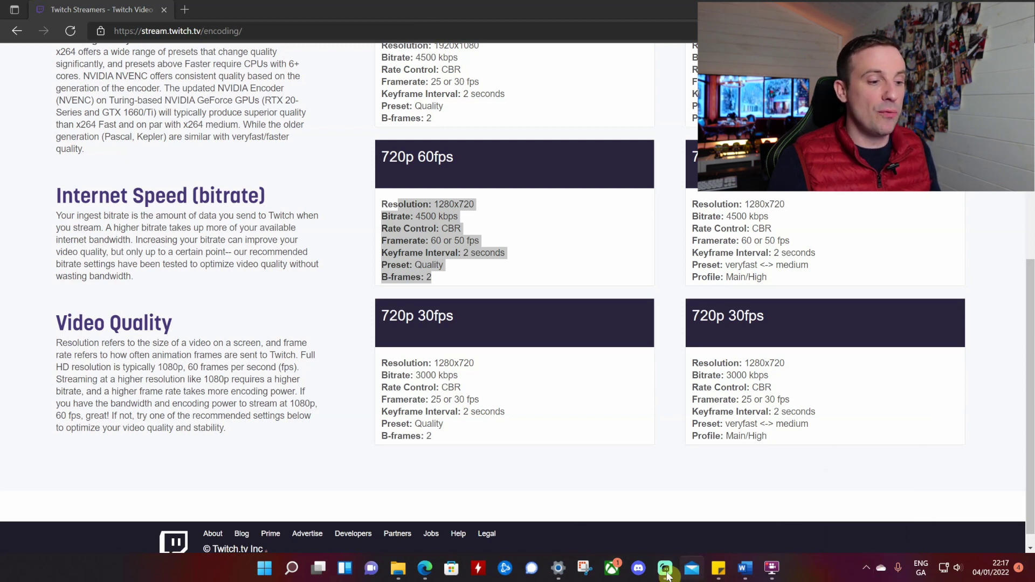
mouse_move(669, 573)
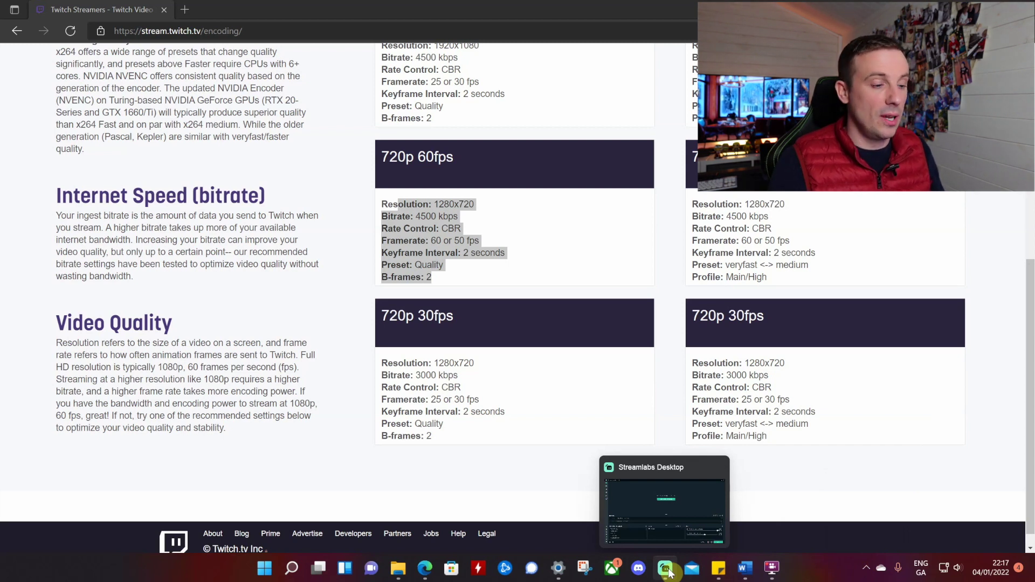
right_click(667, 571)
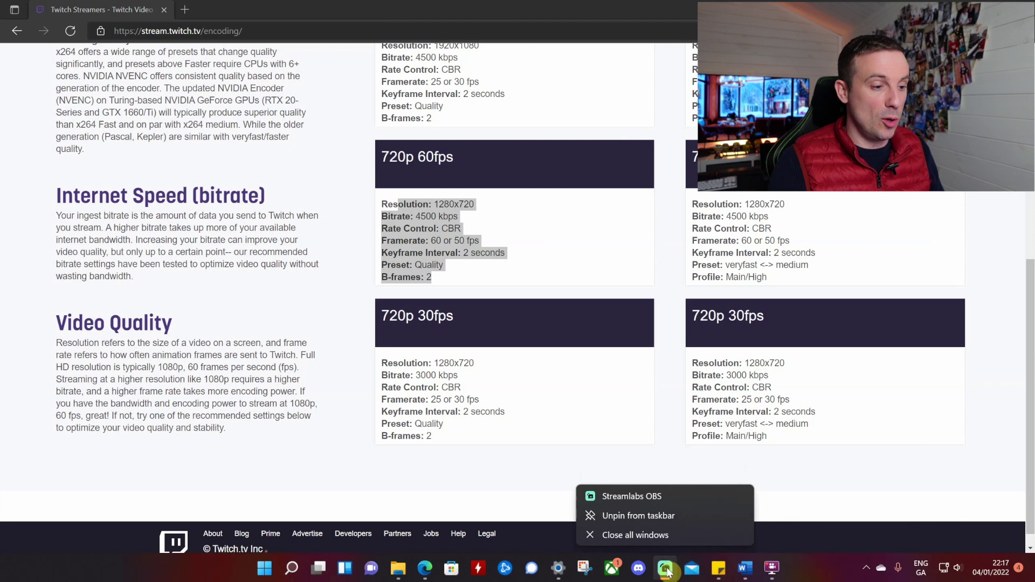
click(654, 536)
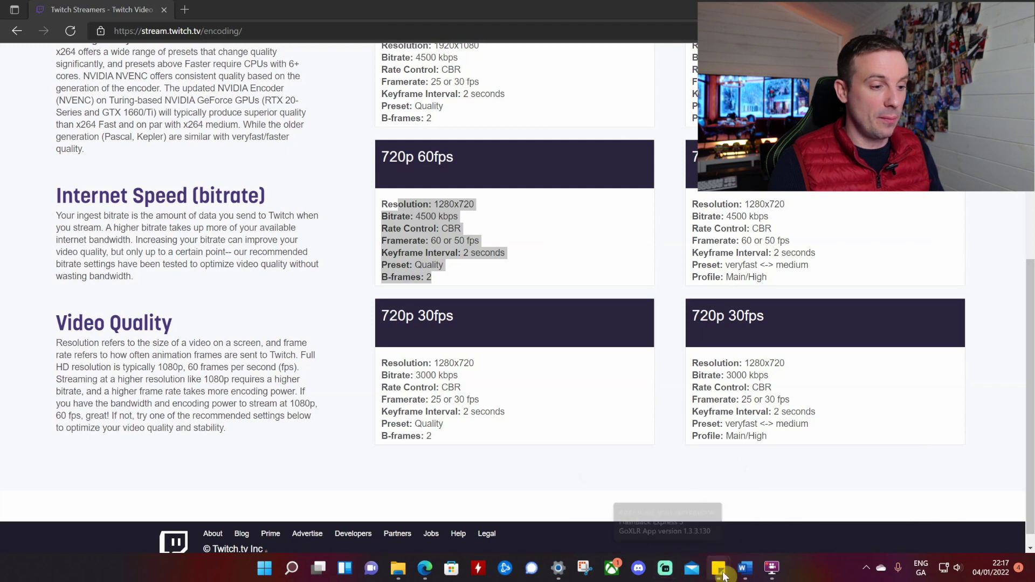
shift+right_click(667, 570)
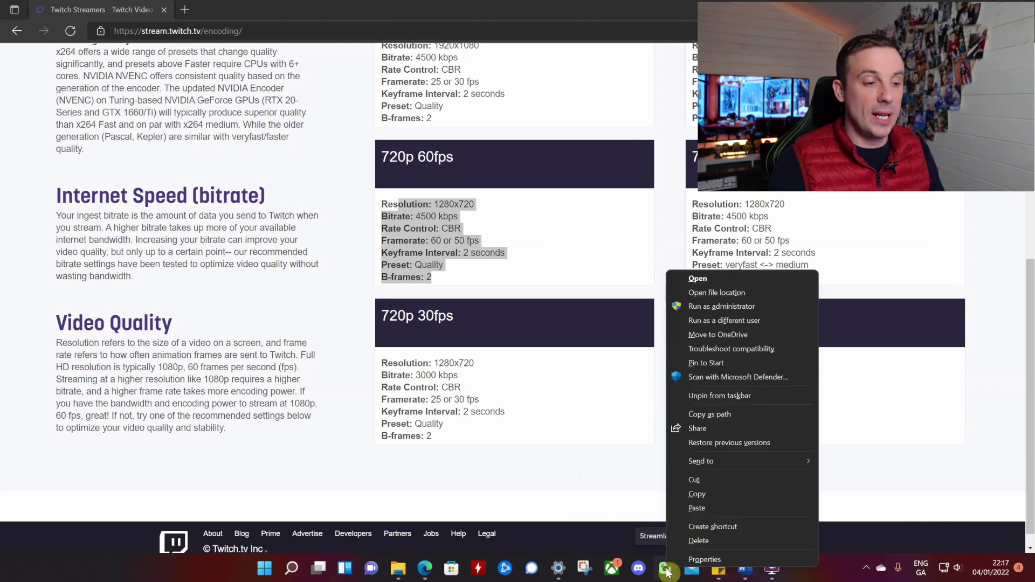
click(722, 309)
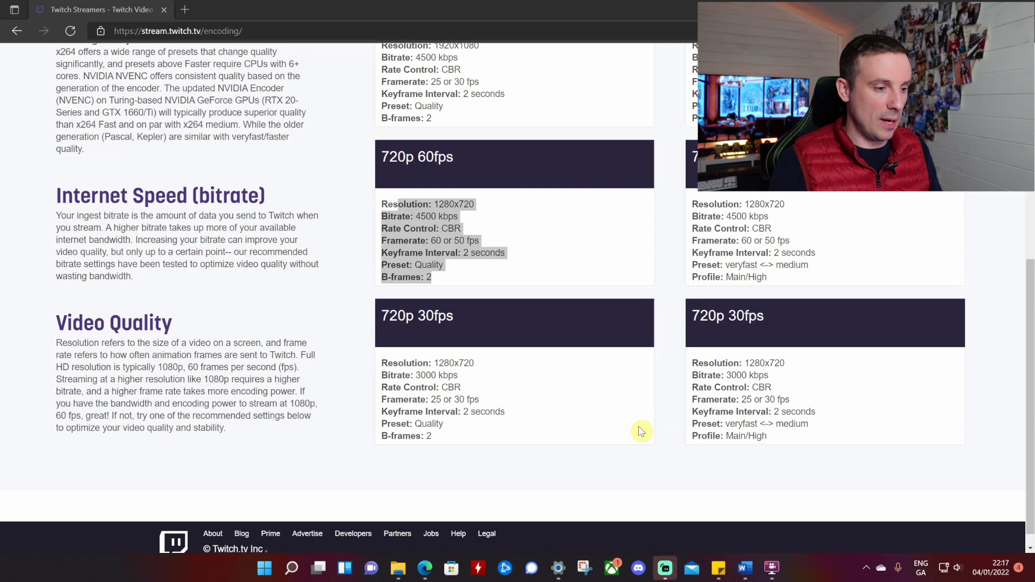
Maximize the Streamlabs window and disable Performance Mode to show the Be Right Back preview
click(662, 573)
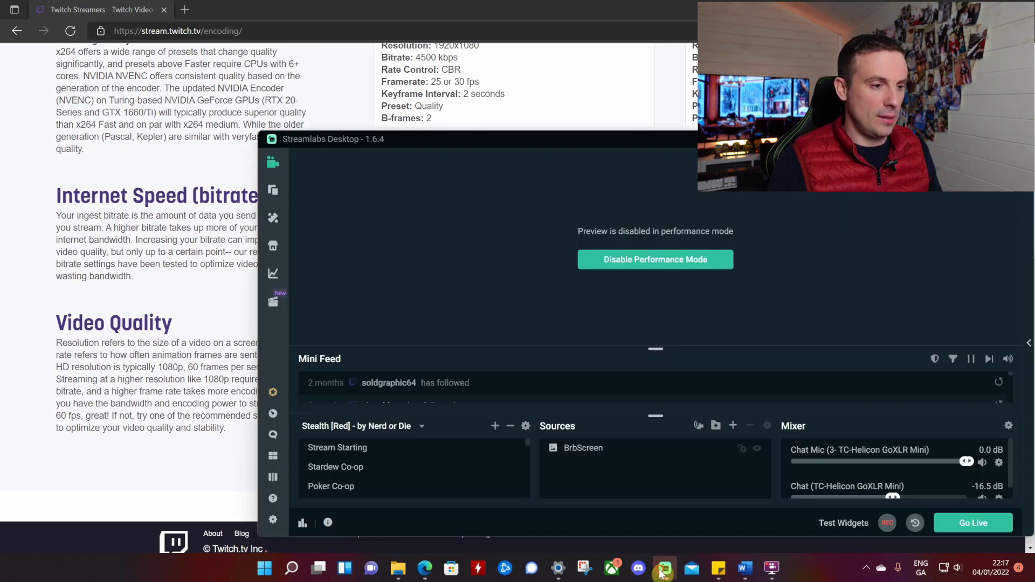
double_click(876, 135)
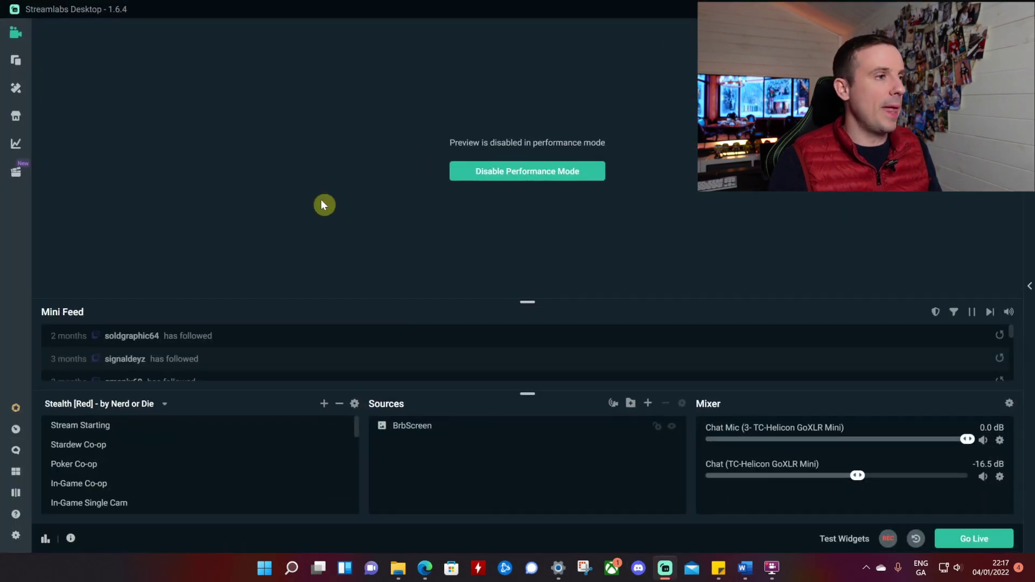
click(548, 171)
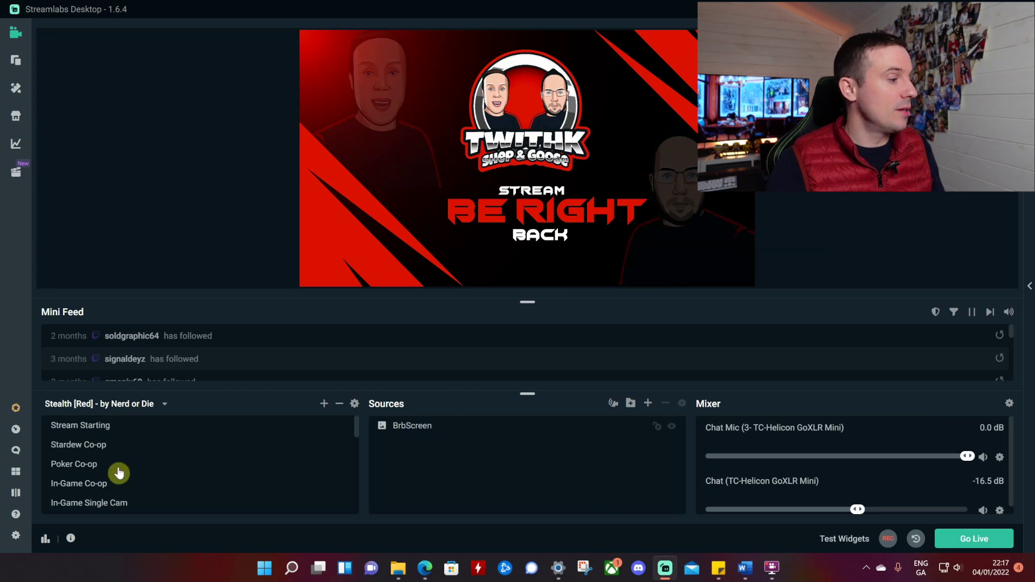
Open Settings and leave 'Automatically record when streaming' unchecked on the General page
click(17, 539)
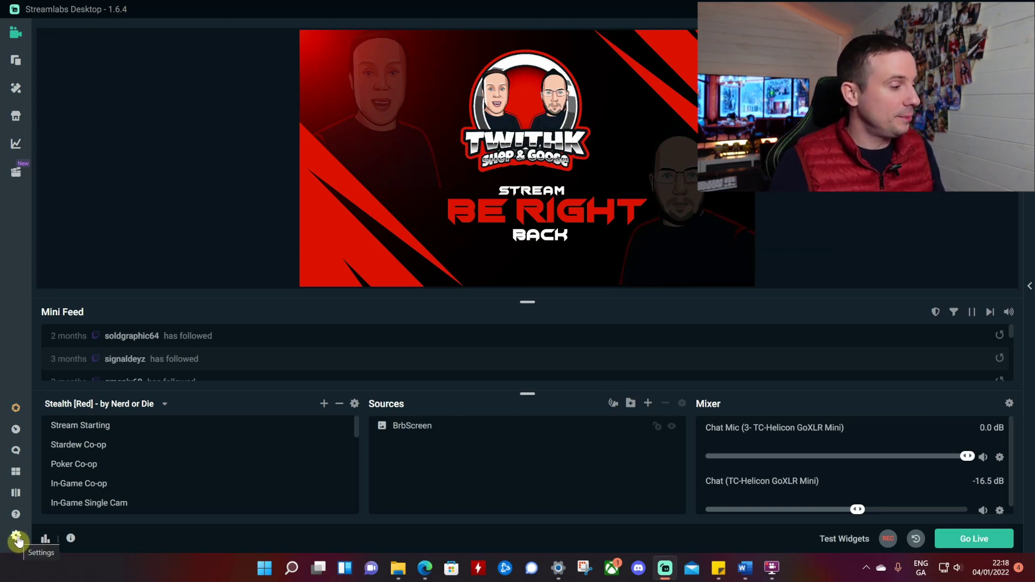
click(17, 540)
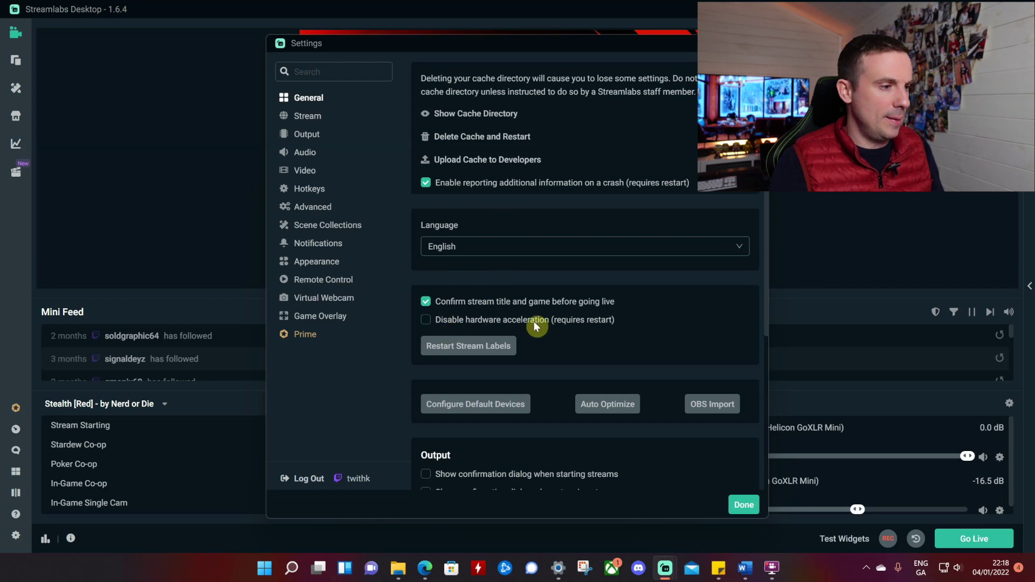
scroll(533, 323, down, 3)
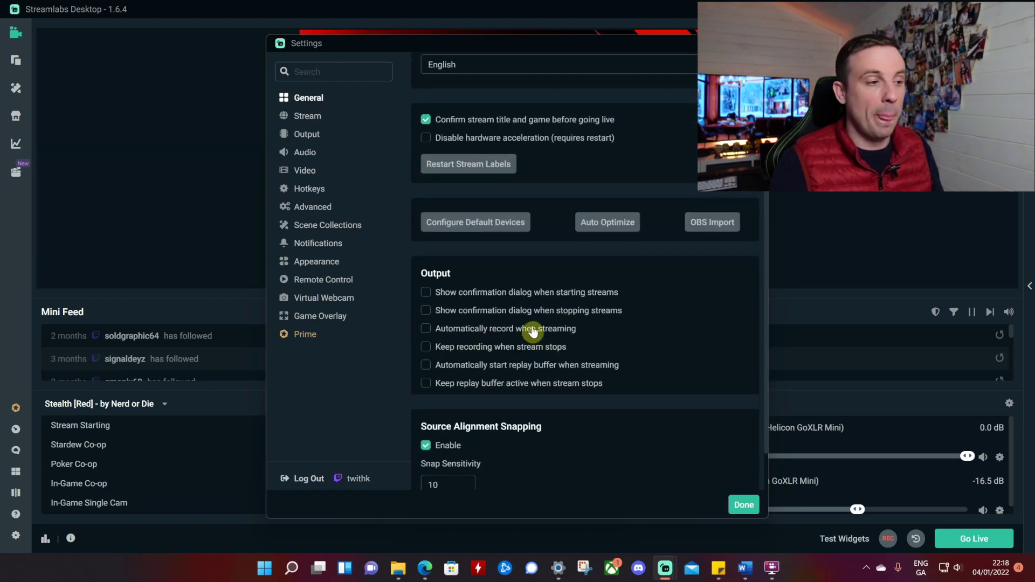
click(426, 329)
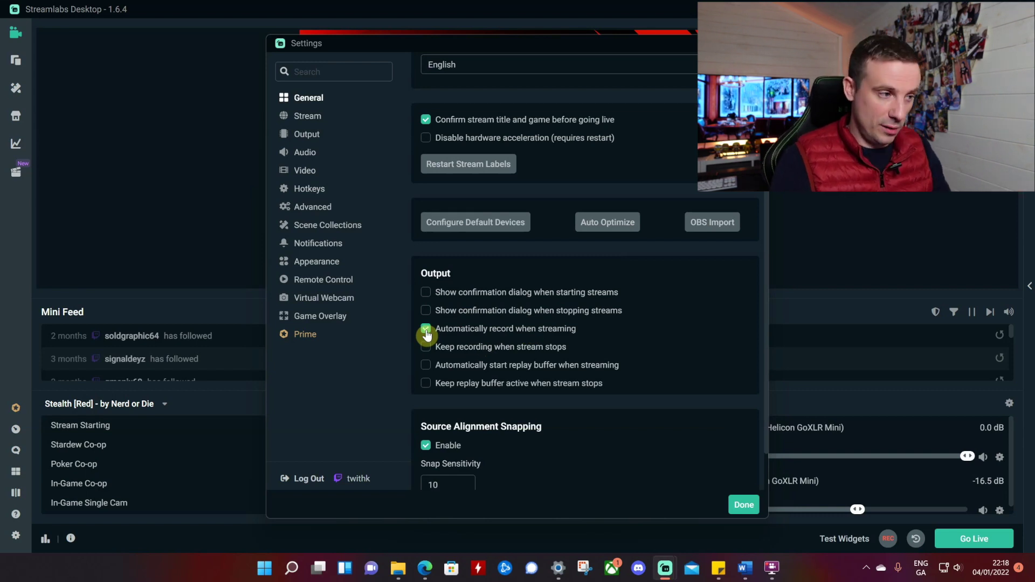
click(426, 330)
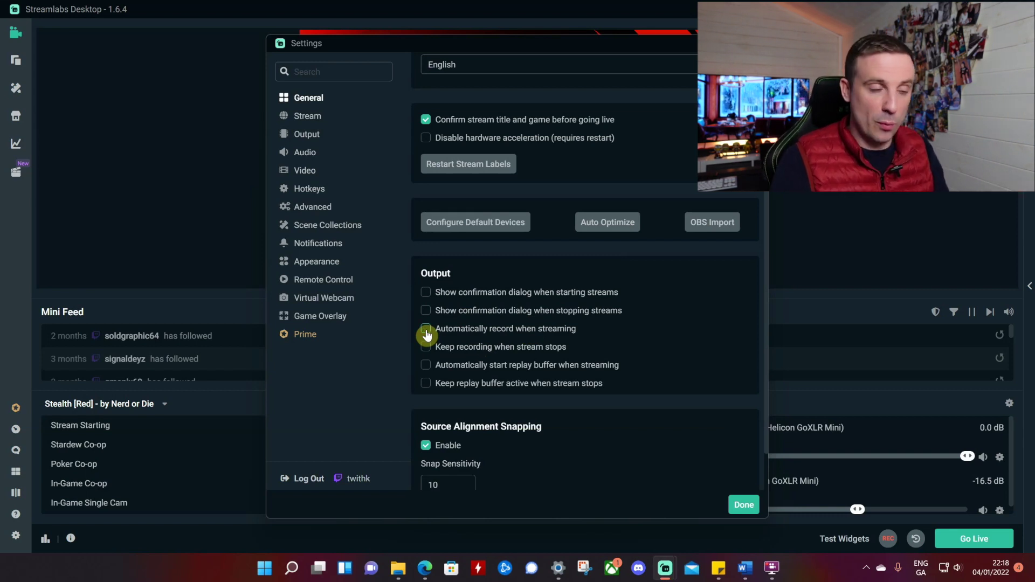
View the Stream page, then the Output page showing NVENC, CBR and 4800 bitrate
click(309, 119)
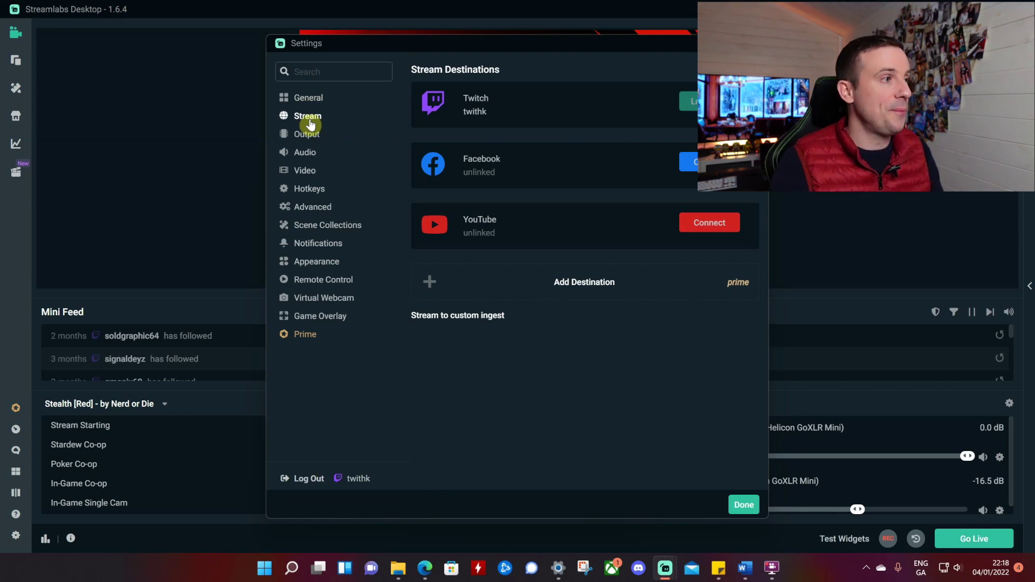
click(304, 139)
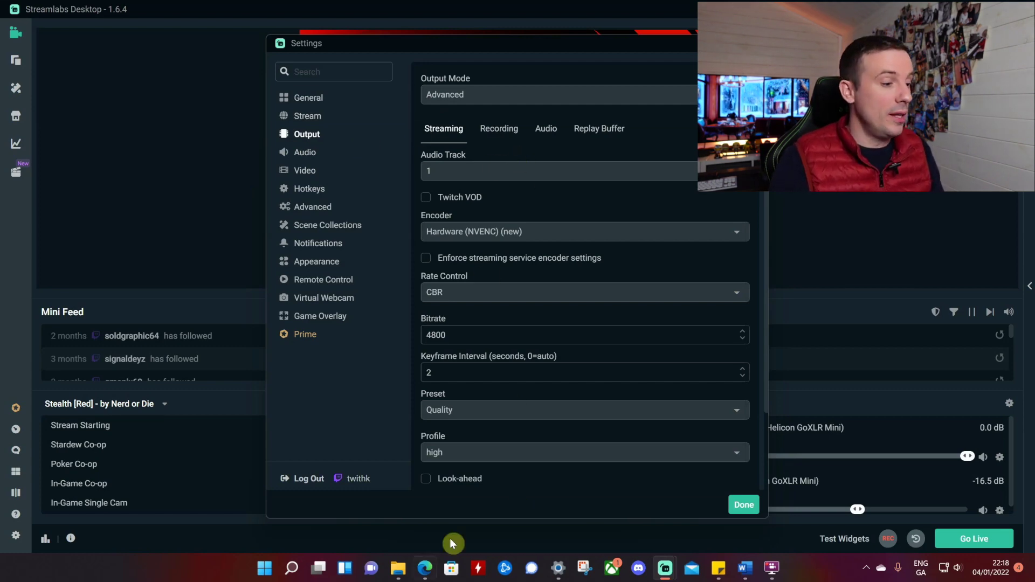
click(425, 568)
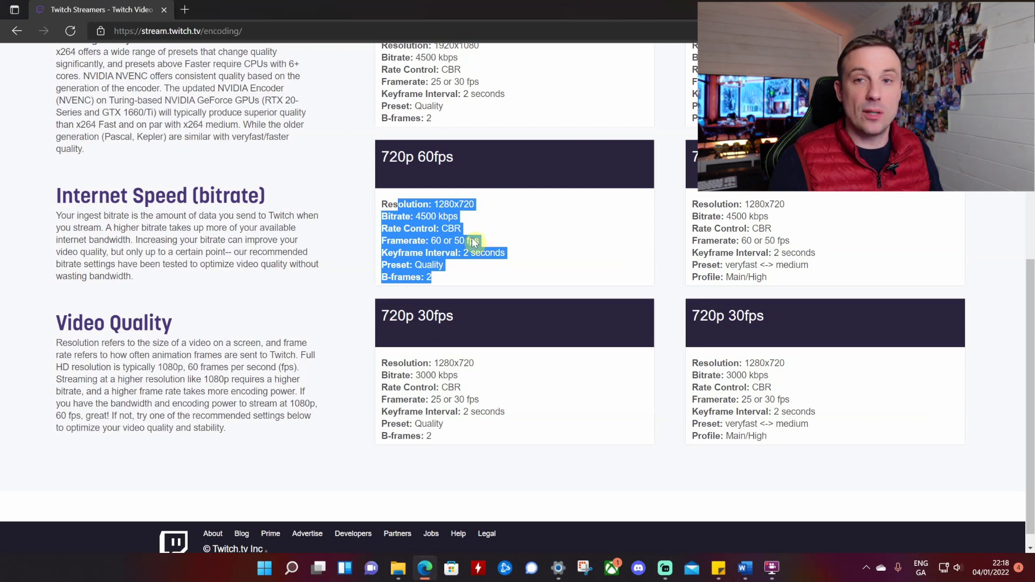
key(alt+Tab)
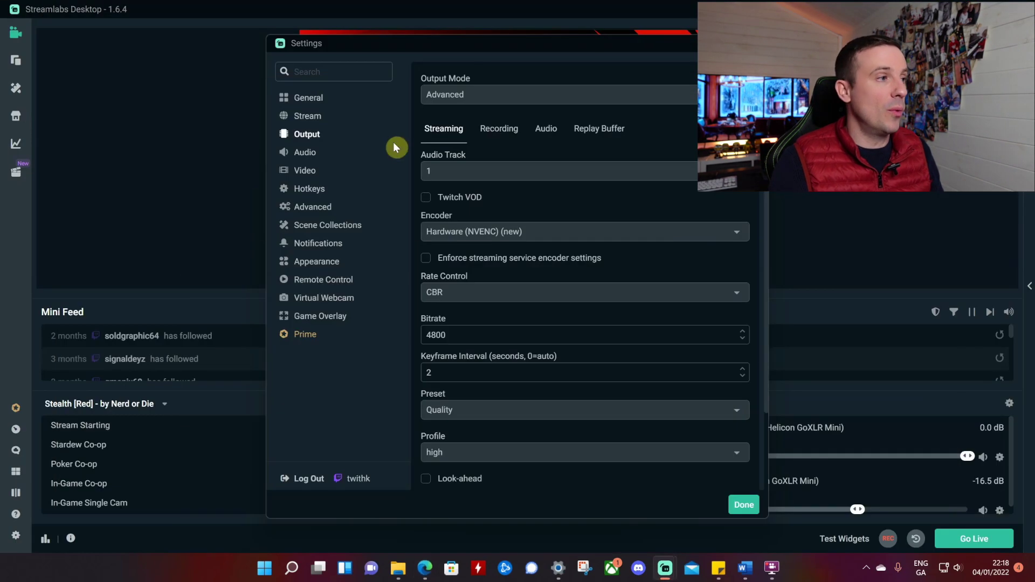
click(491, 97)
click(455, 137)
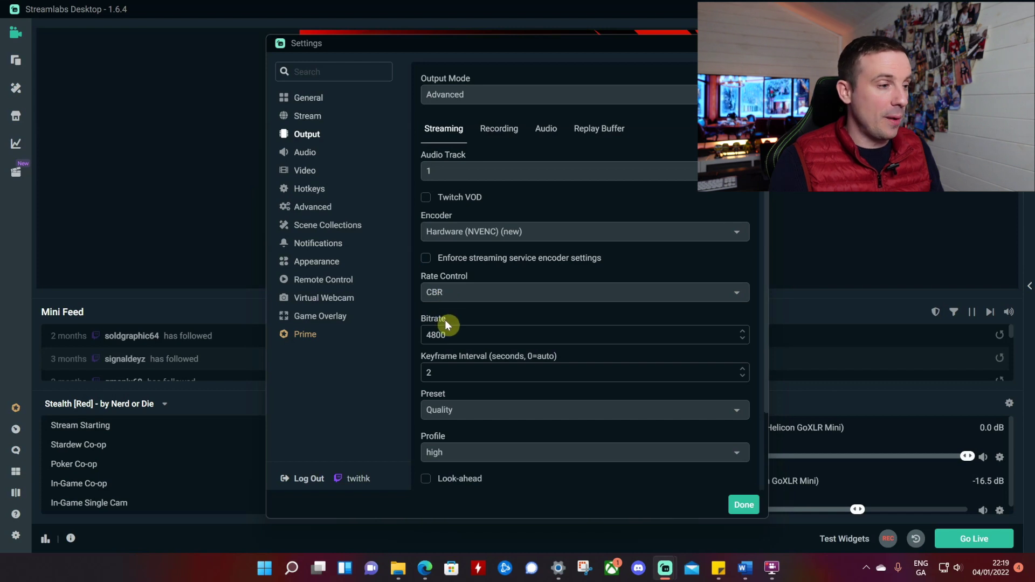
click(455, 336)
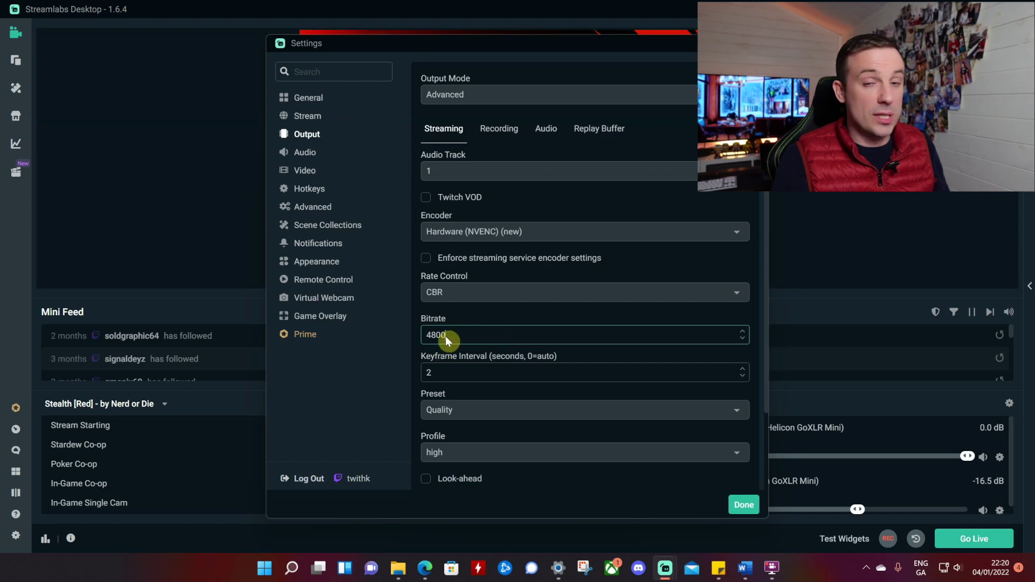
click(463, 365)
scroll(471, 408, down, 1)
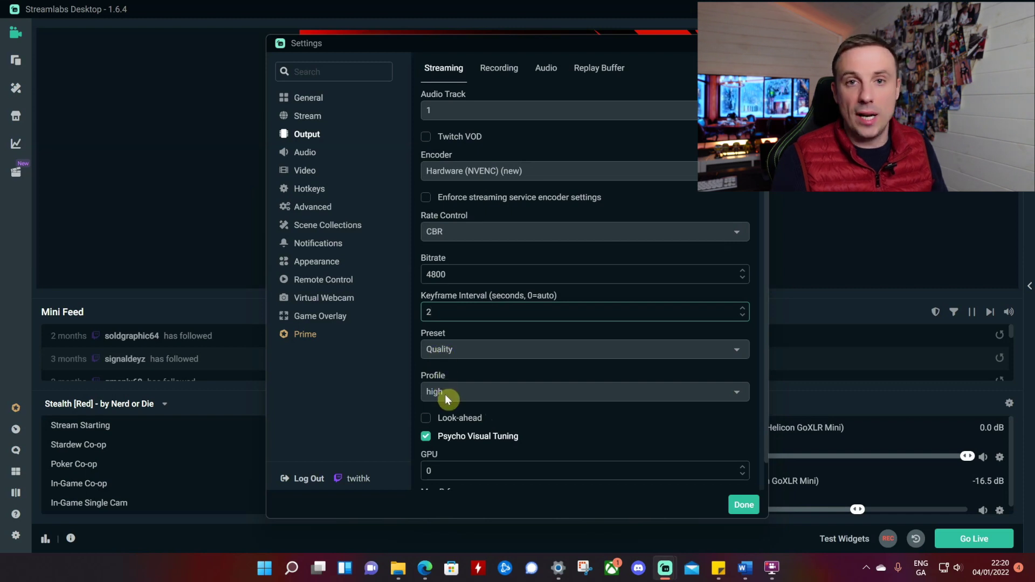
scroll(444, 395, down, 1)
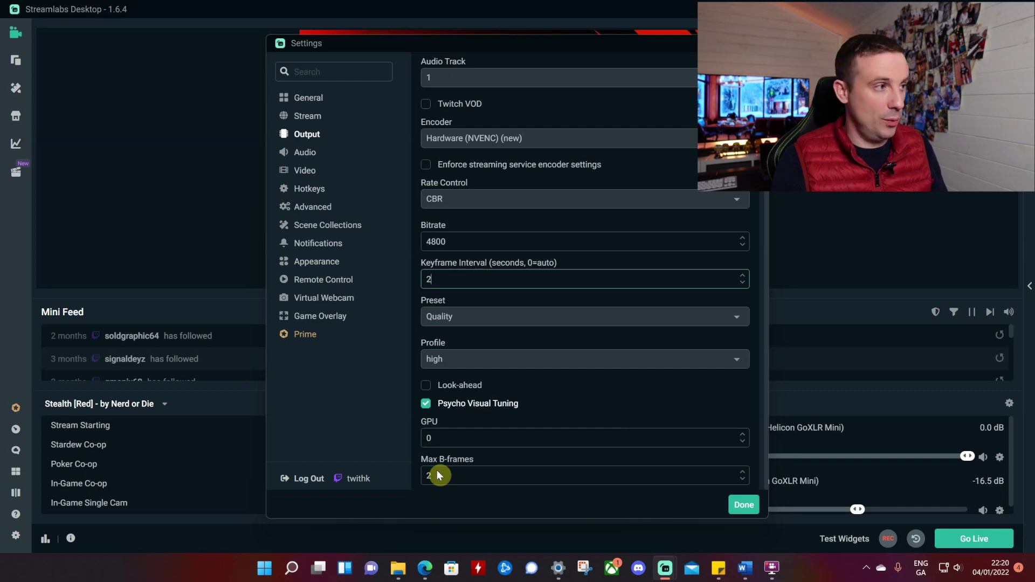
scroll(546, 424, up, 3)
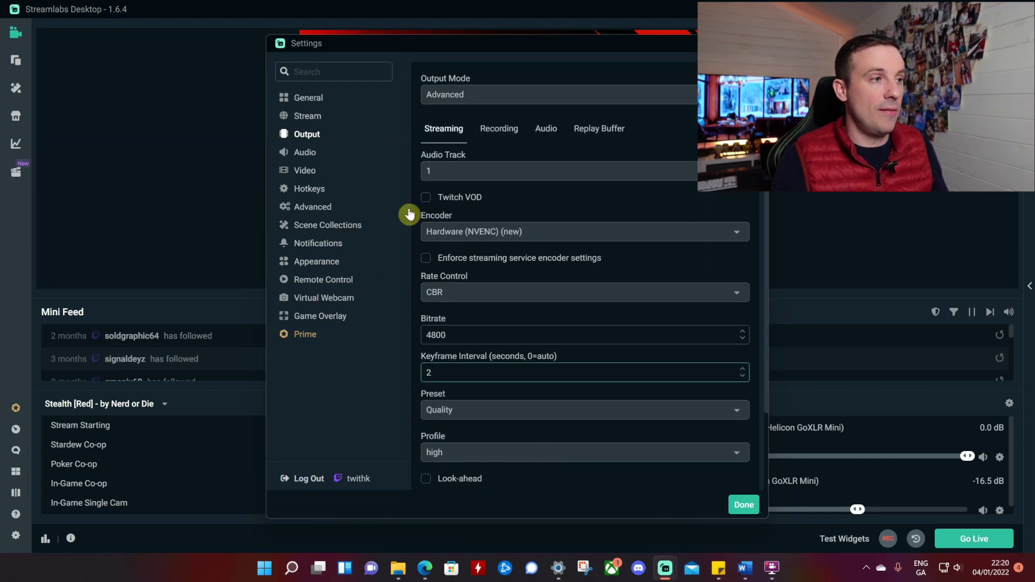
scroll(507, 329, down, 2)
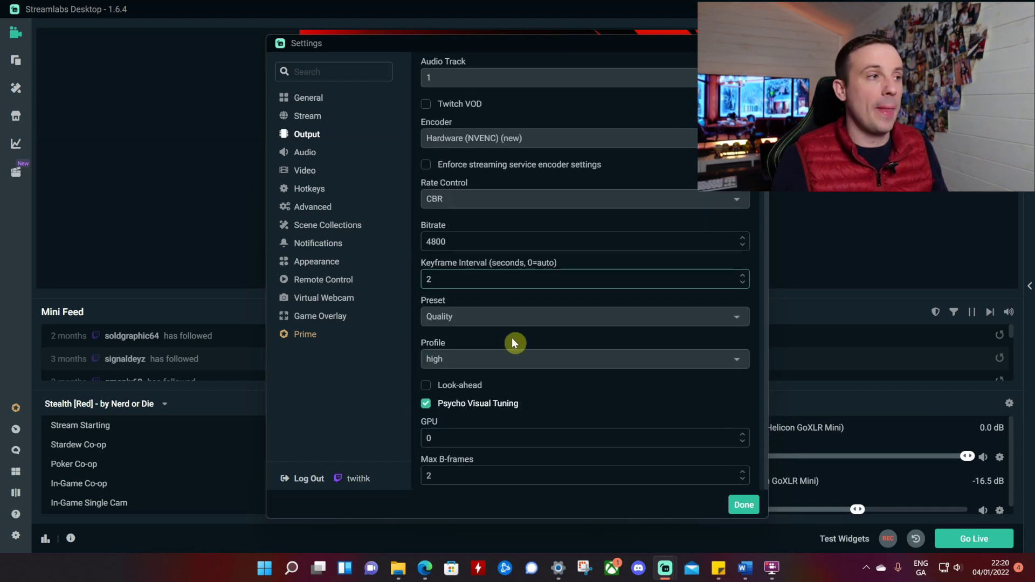
On the Video settings page, set the output (scaled) resolution to 1280x720
click(304, 168)
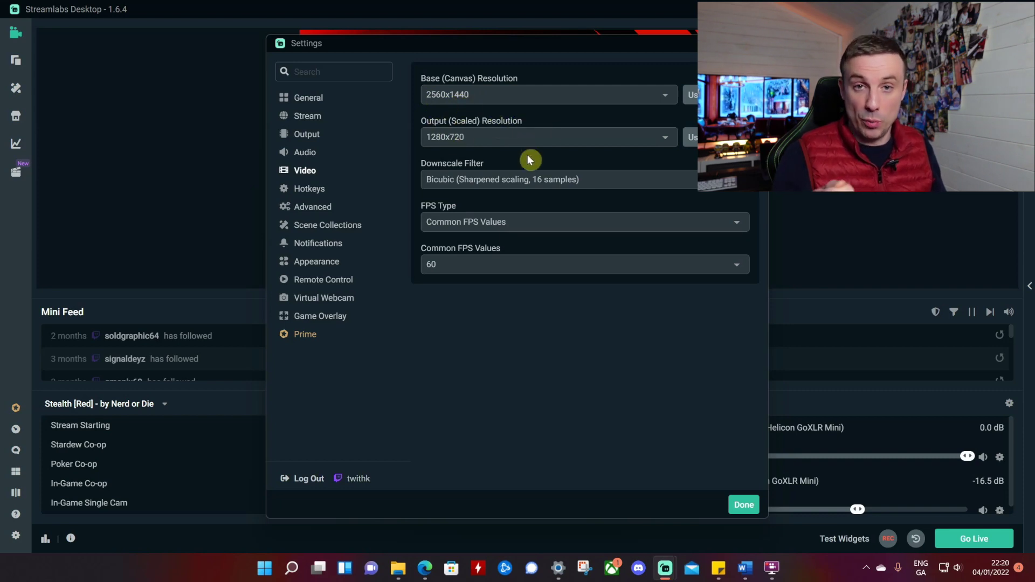
click(484, 137)
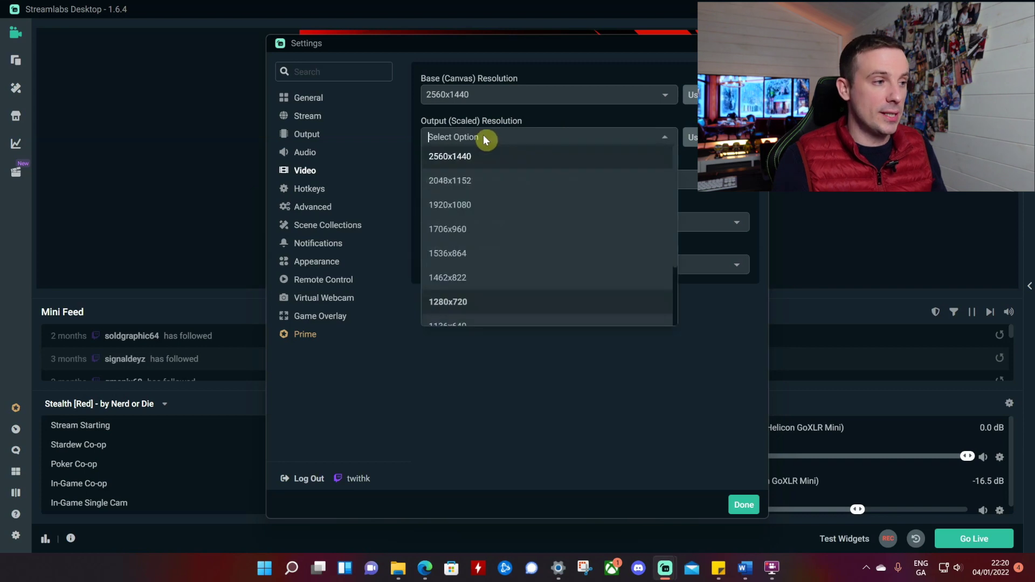
click(466, 303)
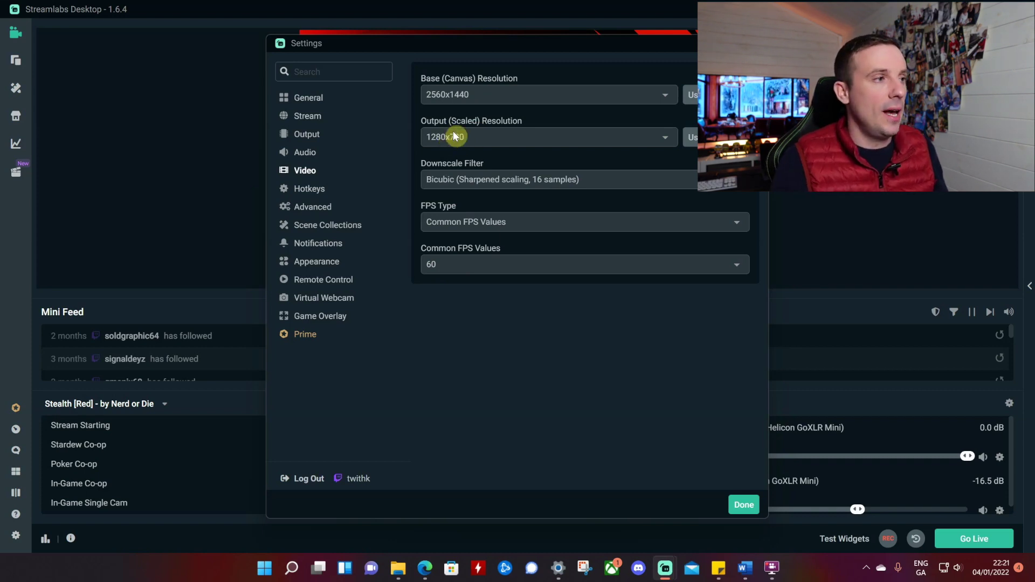
Switch the base canvas resolution to 1280x720, then restore it to 2560x1440
click(463, 99)
click(446, 137)
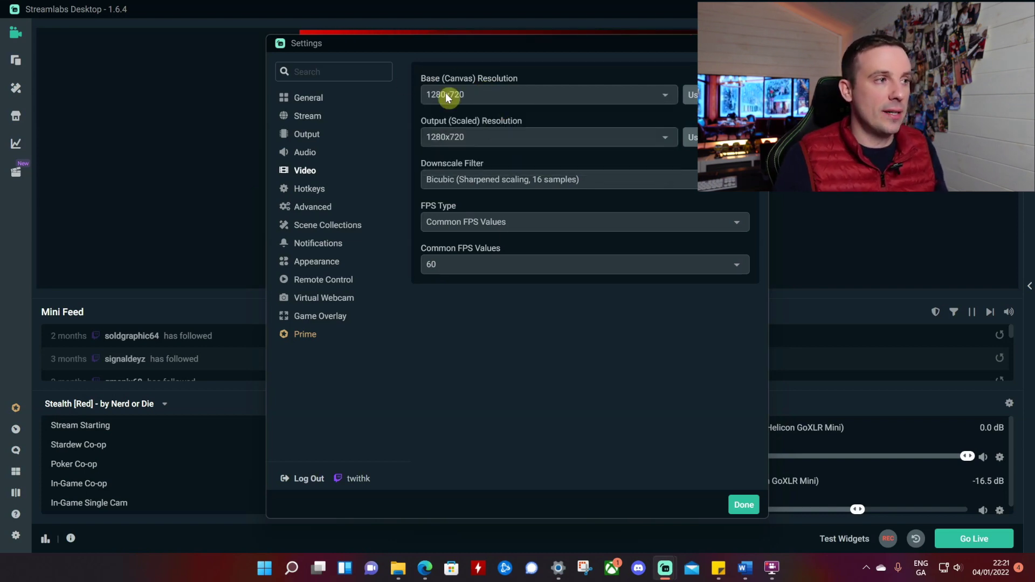
click(491, 106)
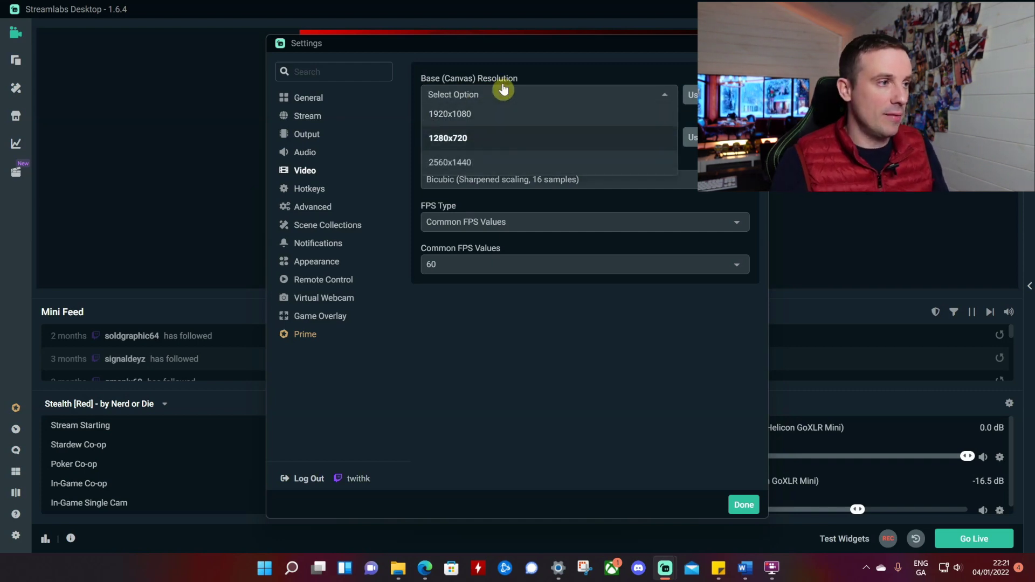
click(478, 160)
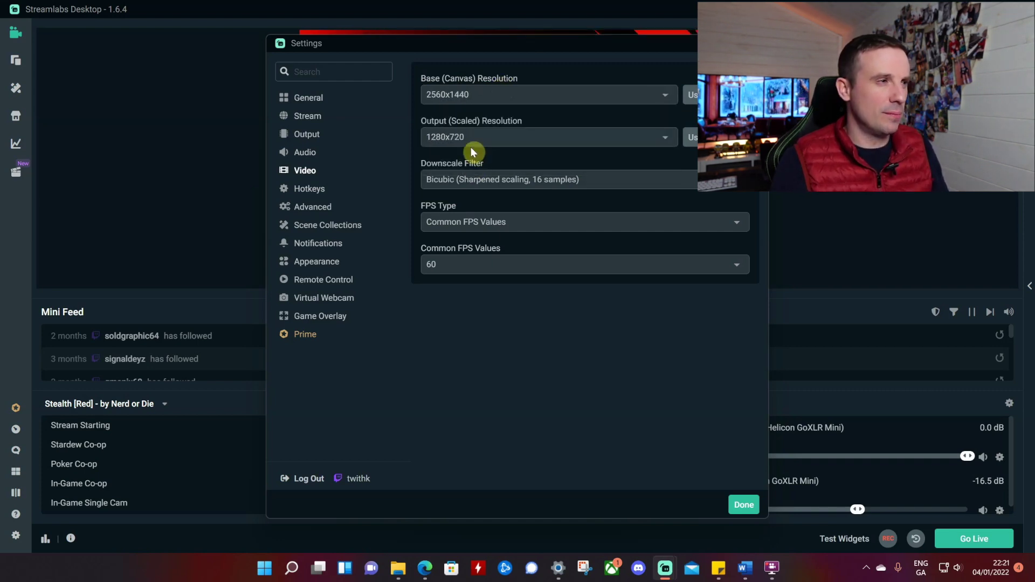
click(325, 209)
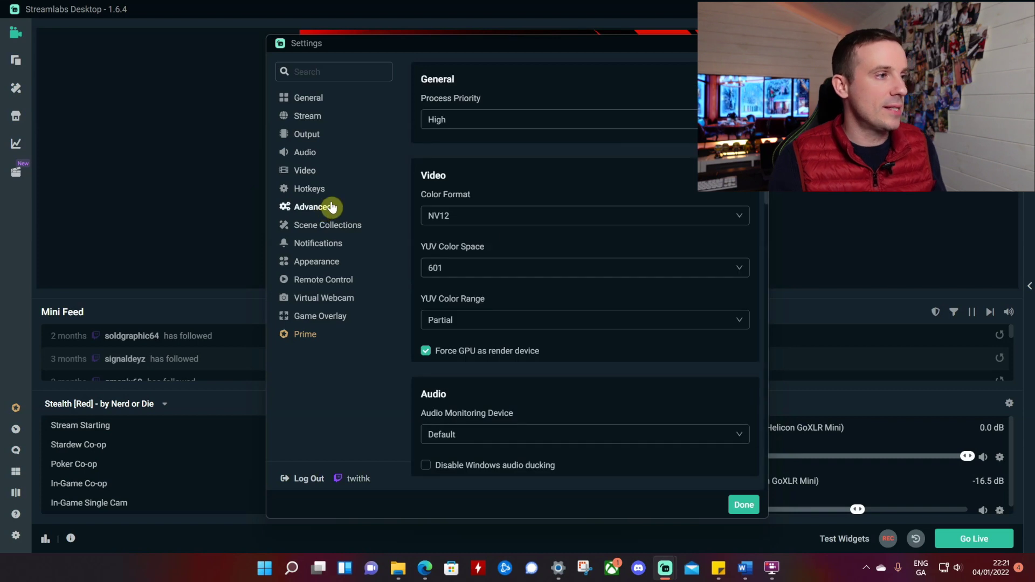
click(455, 110)
click(461, 143)
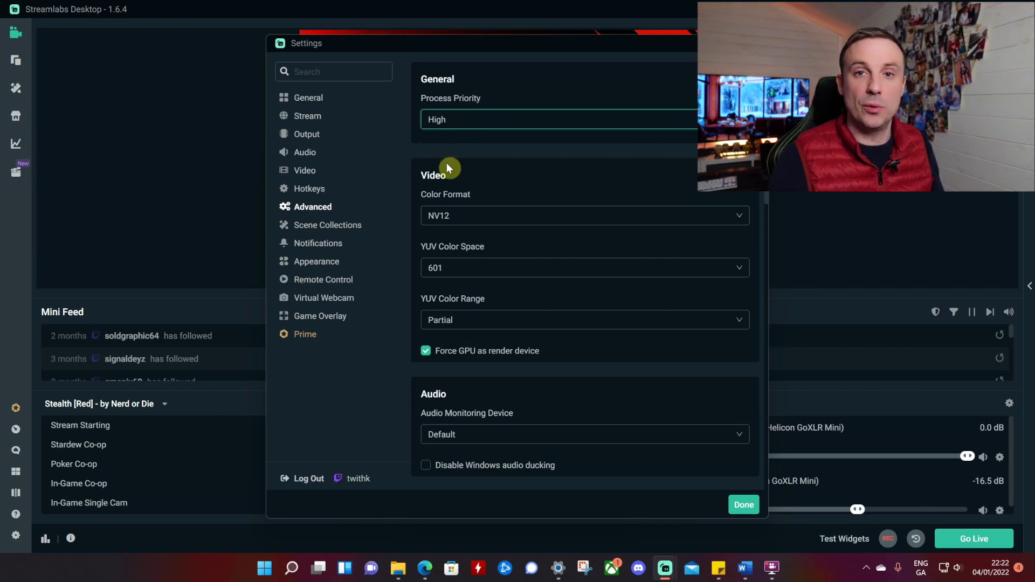
Save settings, check Performance Metrics, then enable Performance Mode from the editor's context menu
click(744, 504)
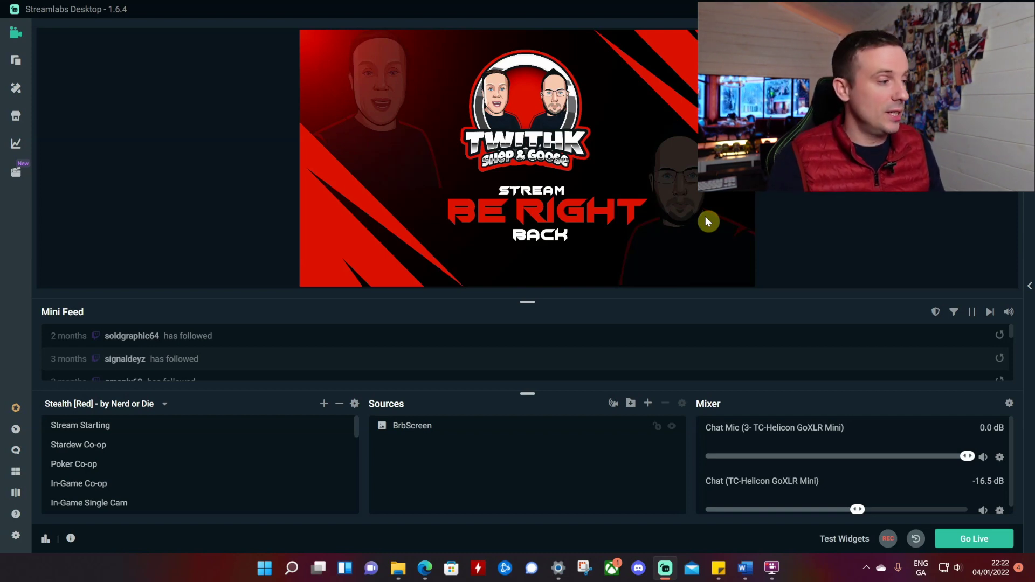
click(46, 539)
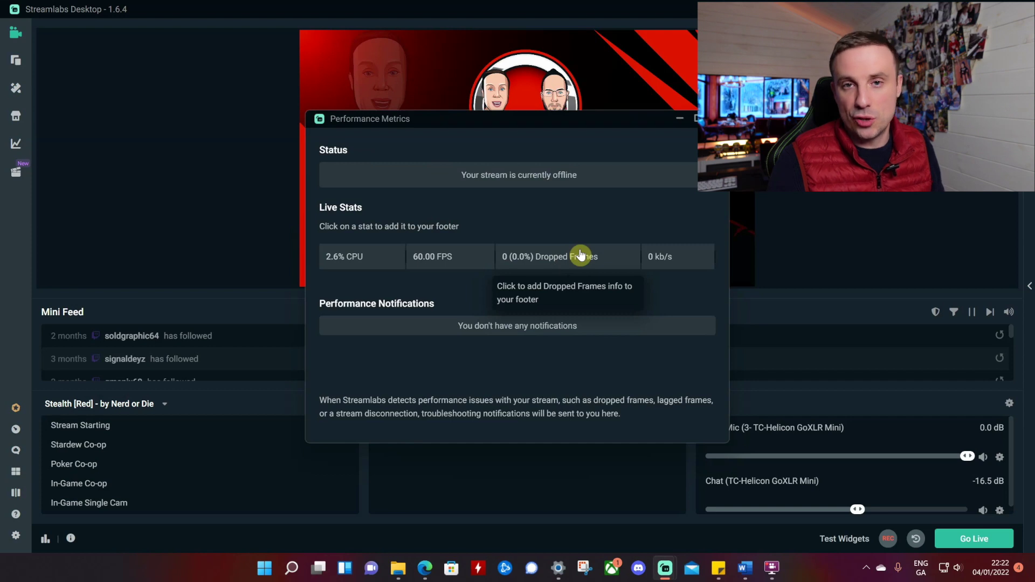
click(719, 119)
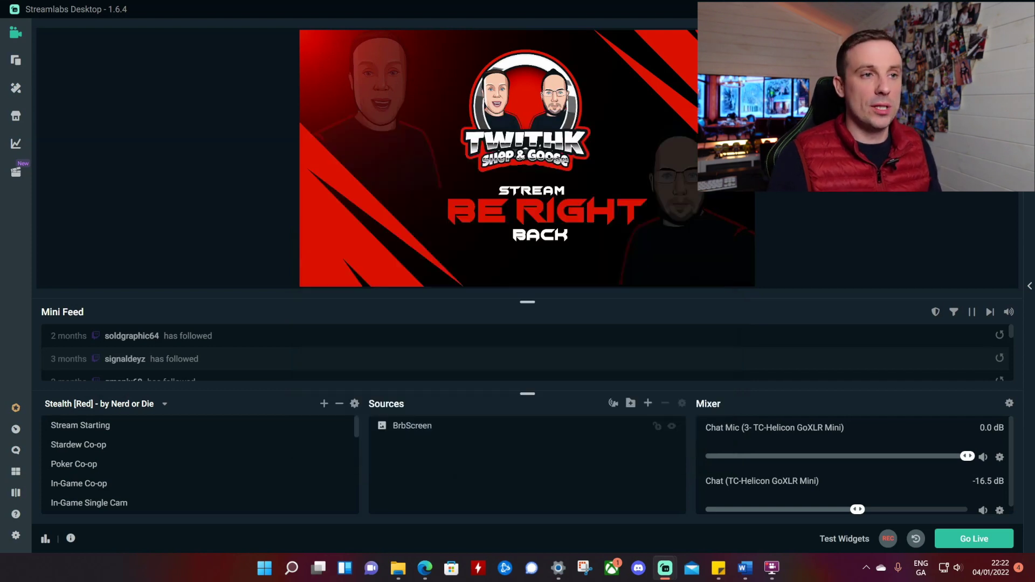
right_click(816, 92)
click(878, 243)
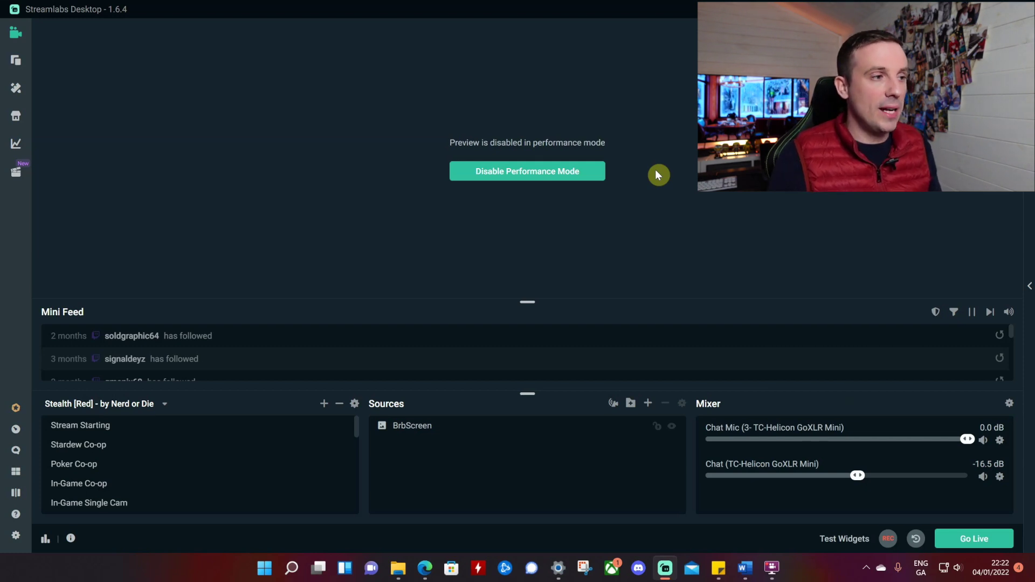
click(16, 535)
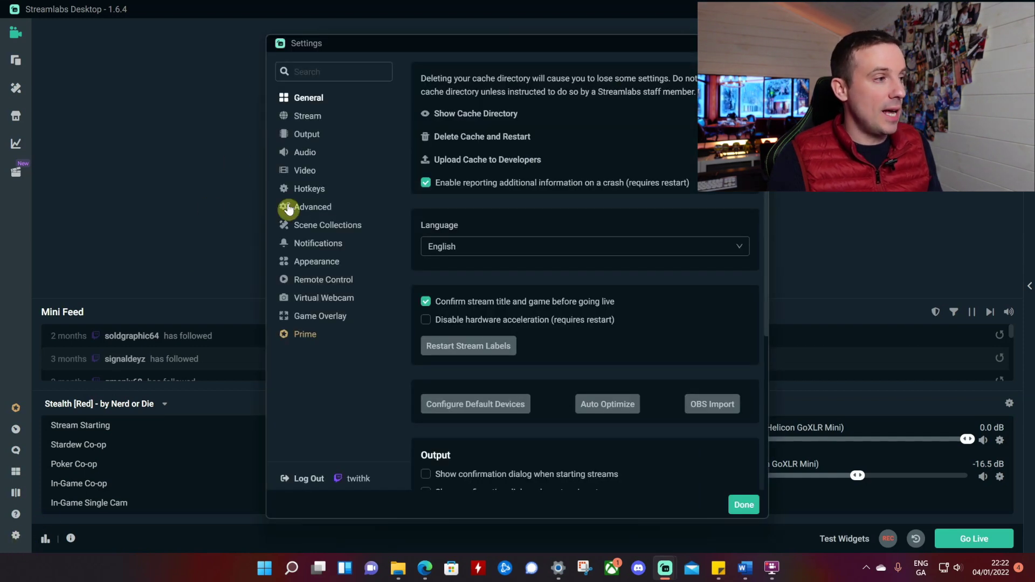
click(312, 193)
scroll(467, 299, down, 1)
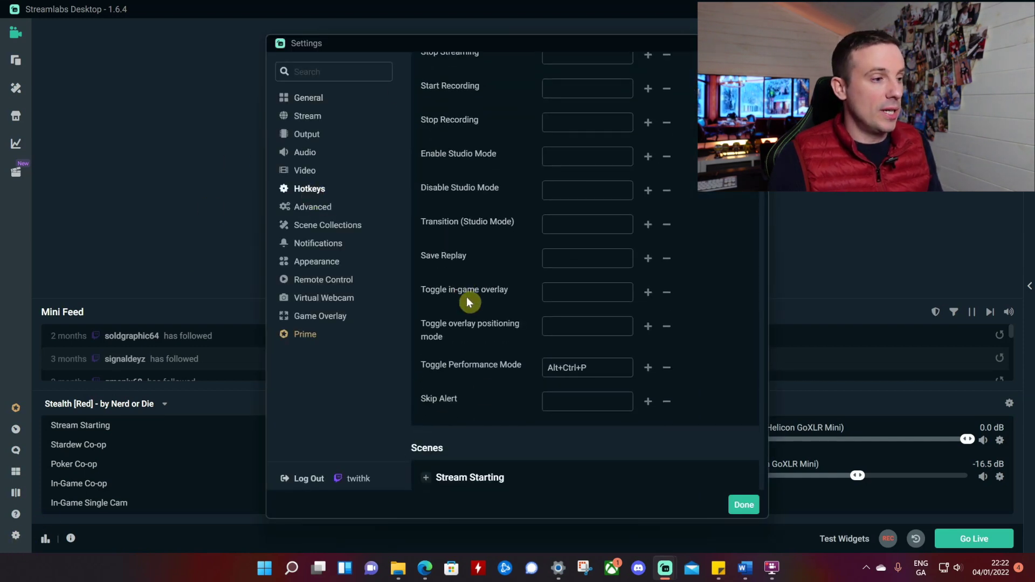
scroll(471, 94, up, 1)
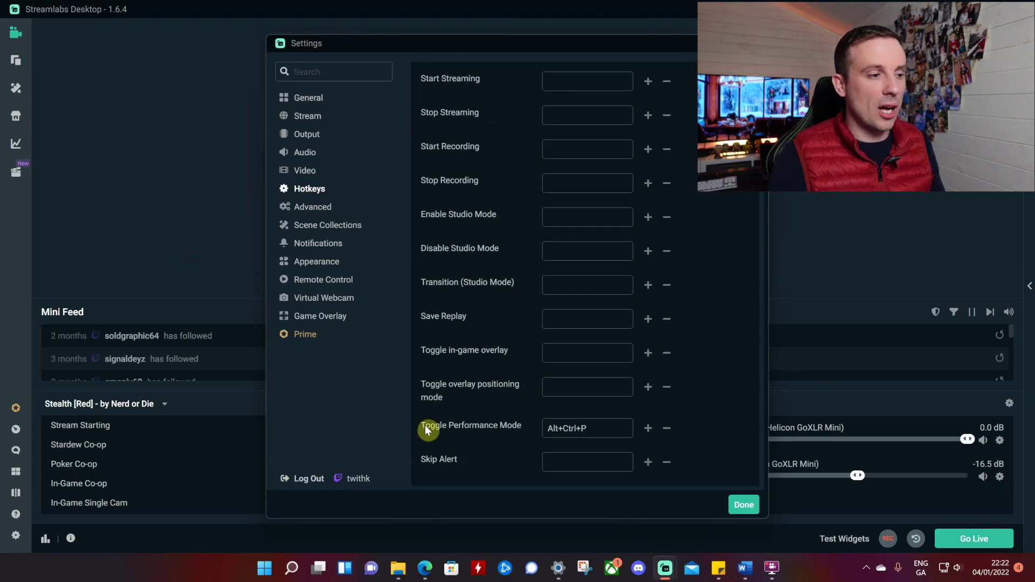
drag(592, 428, 549, 431)
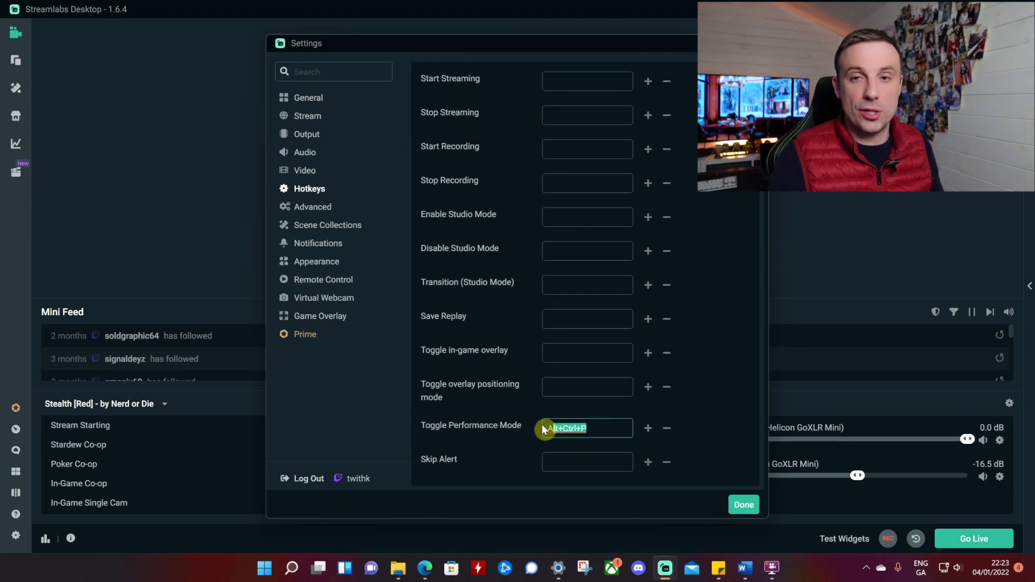
Close settings, disable Performance Mode, and check the Performance Mode option in the editor menu
click(770, 384)
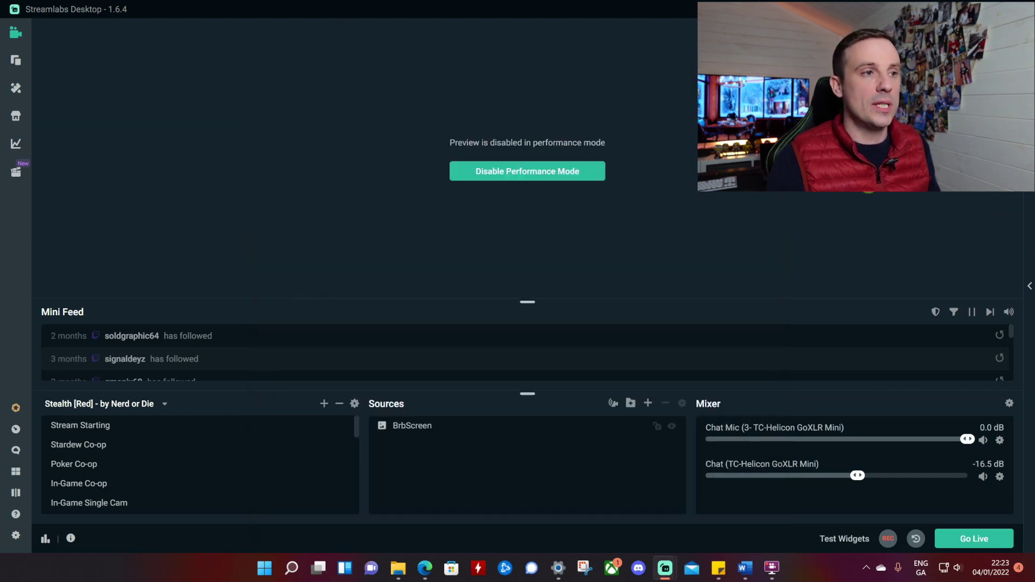
click(528, 169)
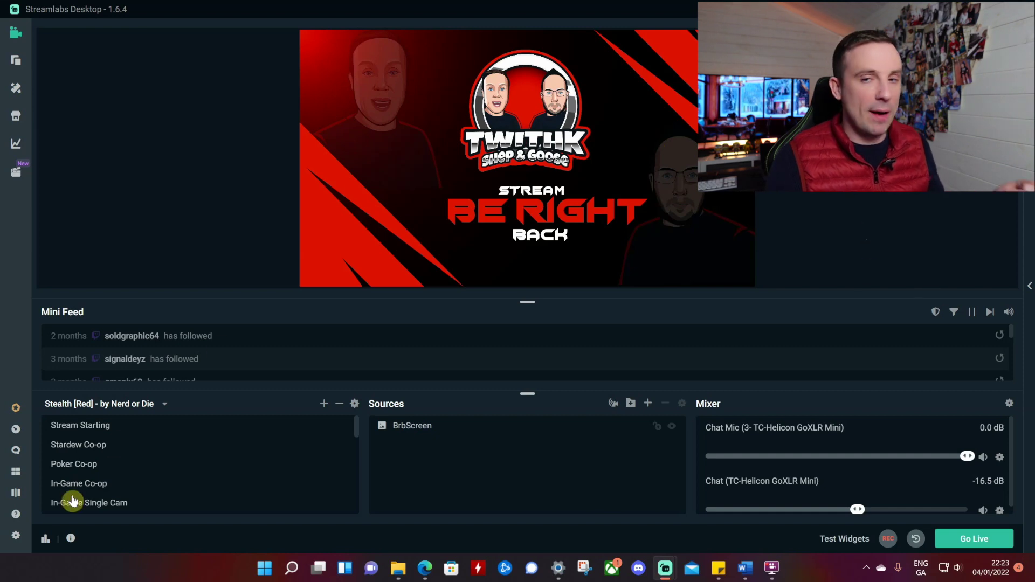
right_click(785, 206)
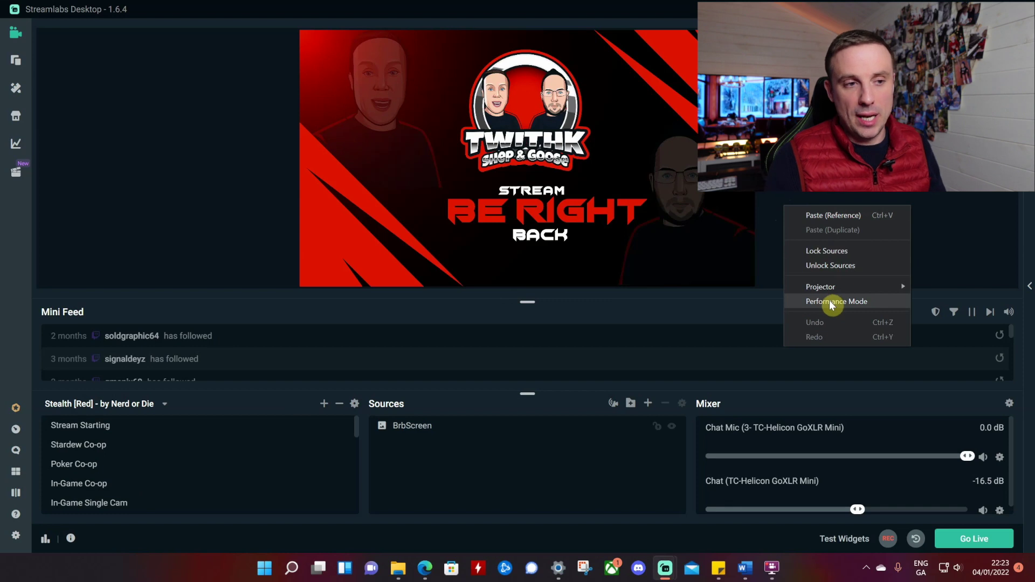
click(840, 191)
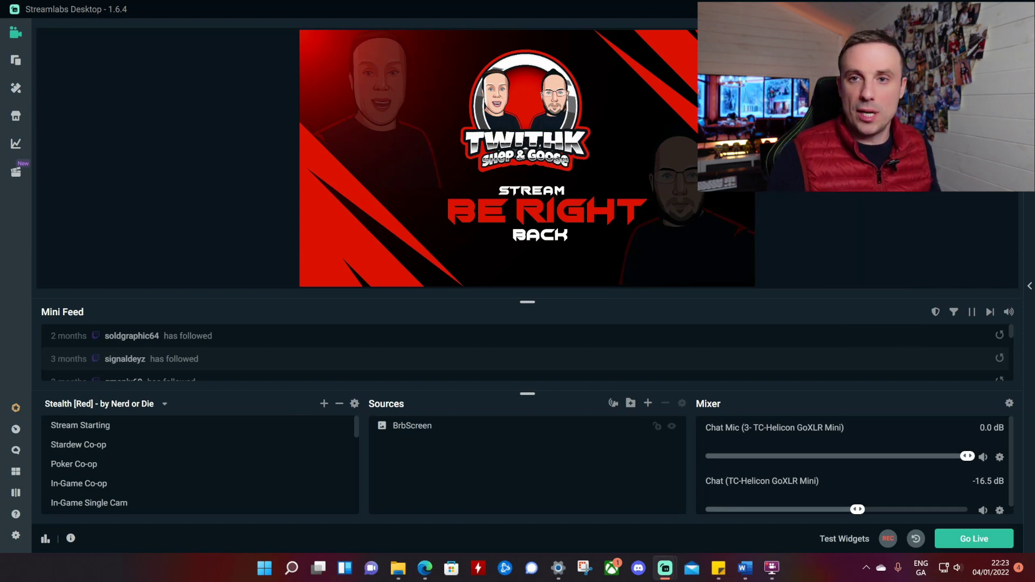